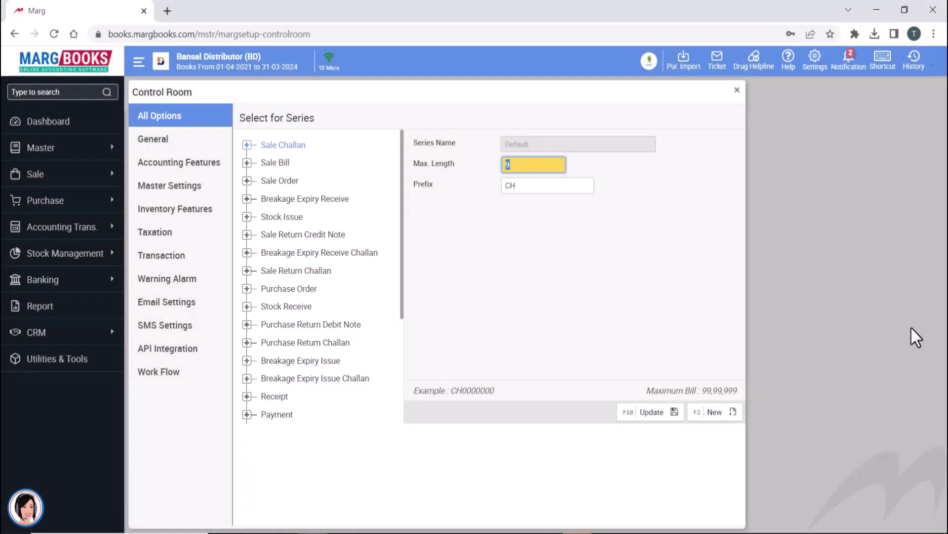
- Start a new Sale Bill series named Retail, applicable from 01-04-2023
{"action": "left_click", "coordinate": [281, 166]}
{"action": "left_click", "coordinate": [719, 420]}
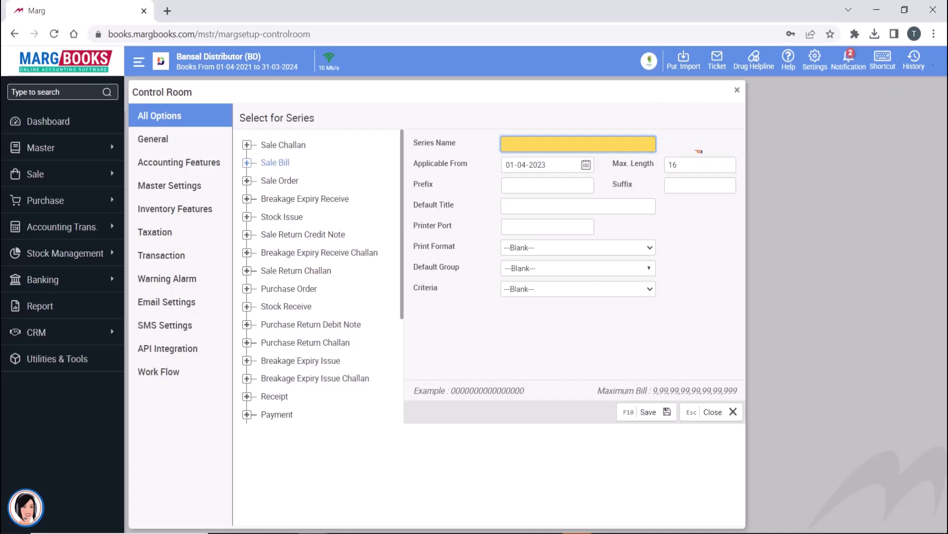
{"action": "type", "text": "Retail"}
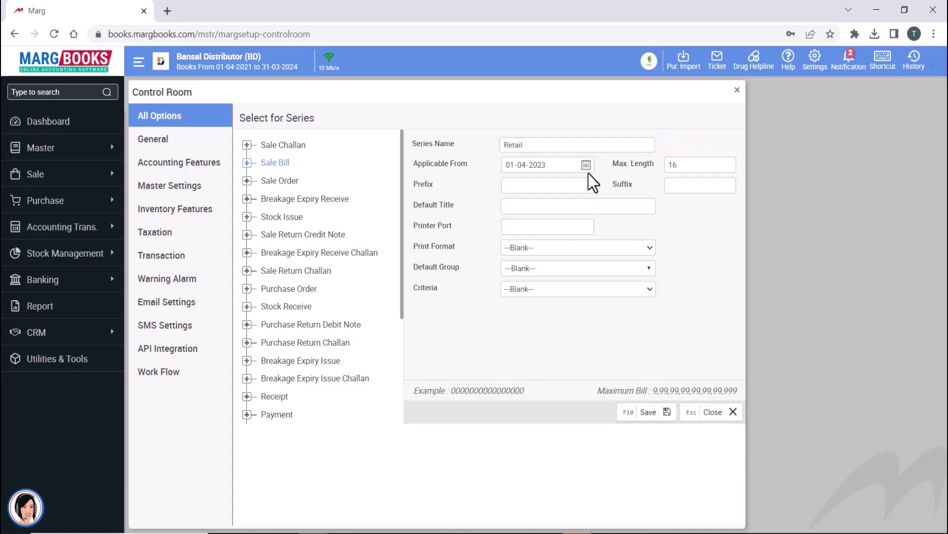
{"action": "left_click", "coordinate": [587, 168]}
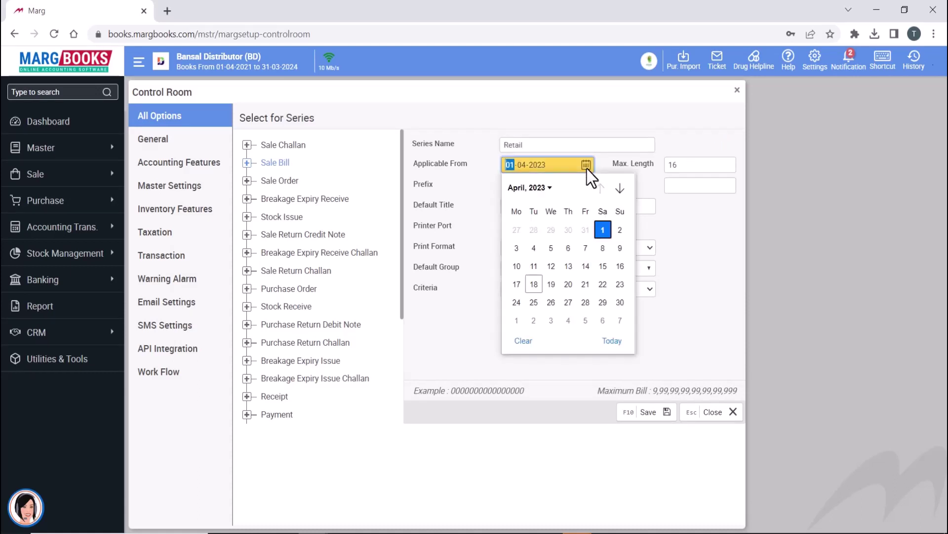
{"action": "left_click", "coordinate": [603, 230]}
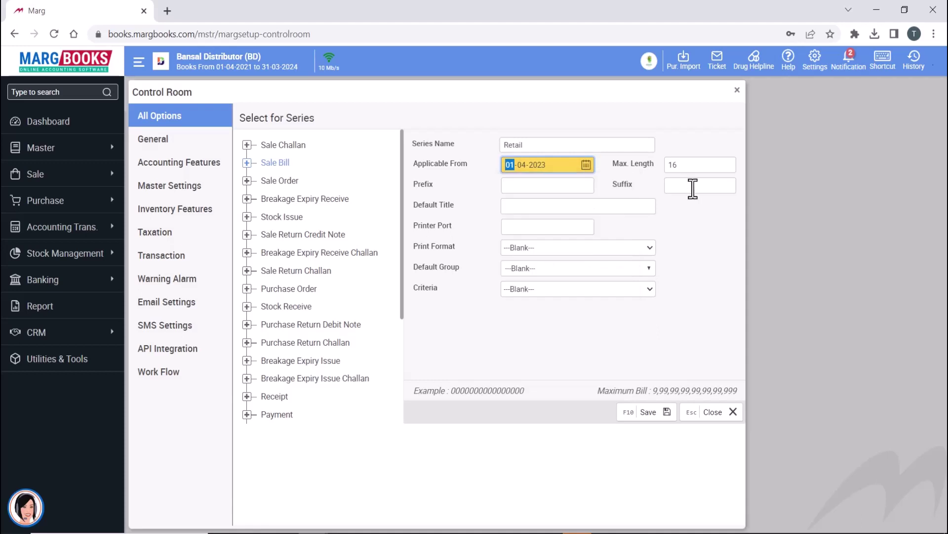
{"action": "left_click", "coordinate": [694, 165]}
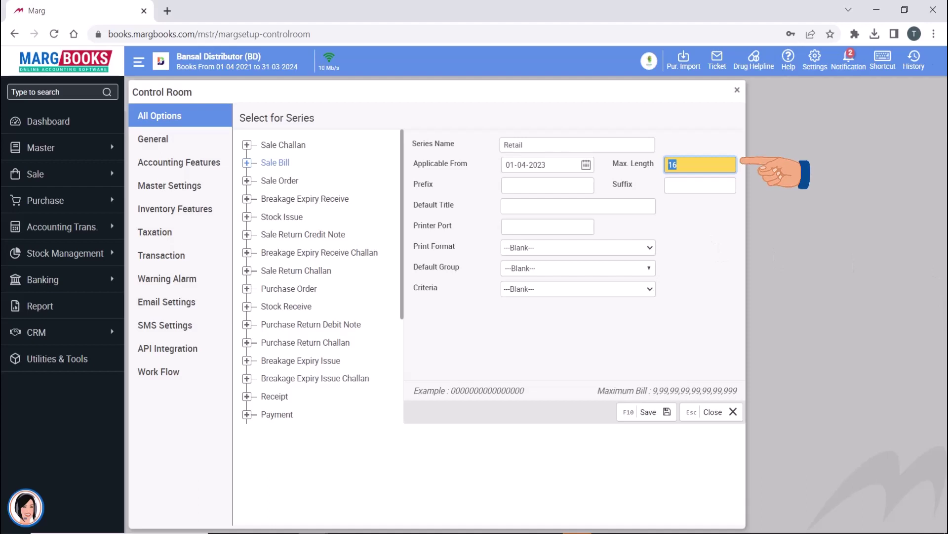
- Give the Retail series the prefix RE/ and the suffix /2023
{"action": "left_click", "coordinate": [548, 185]}
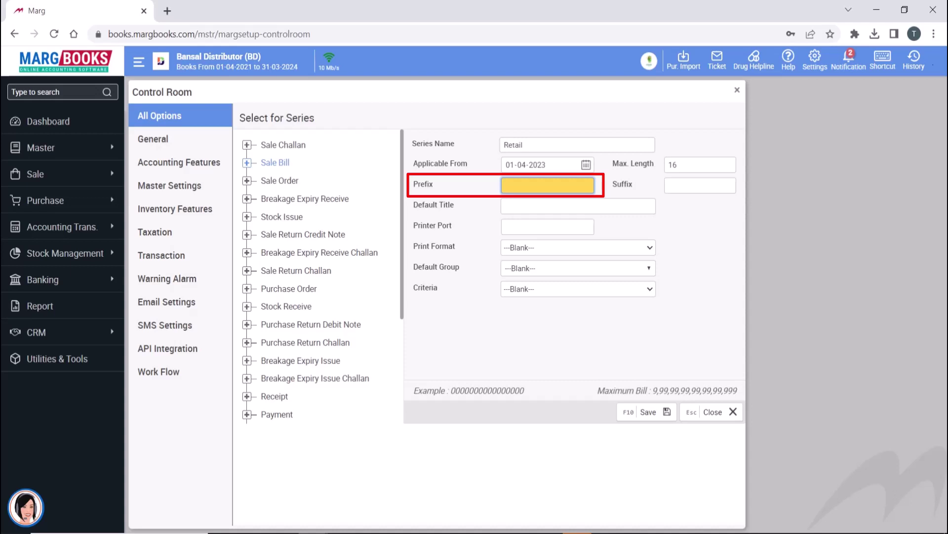
{"action": "type", "text": "RE"}
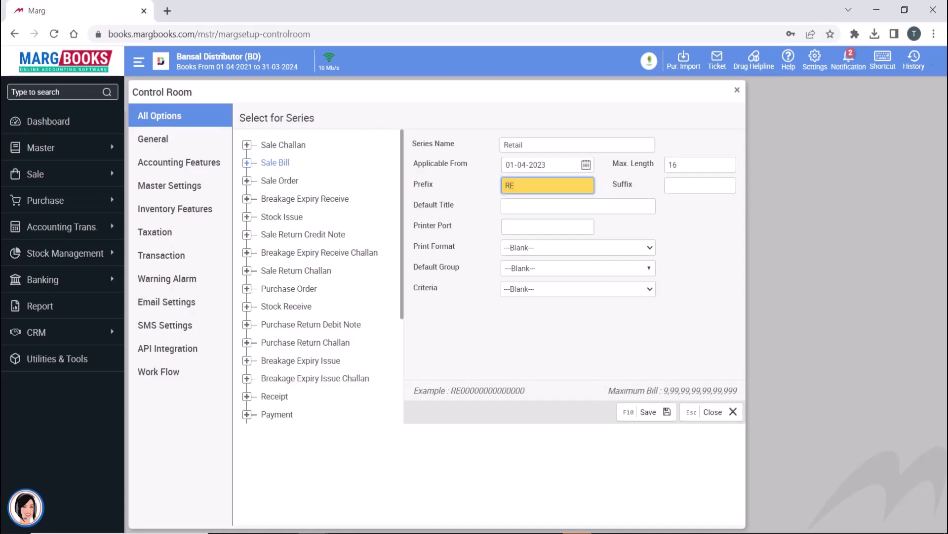
{"action": "type", "text": "/"}
{"action": "key", "text": "Tab"}
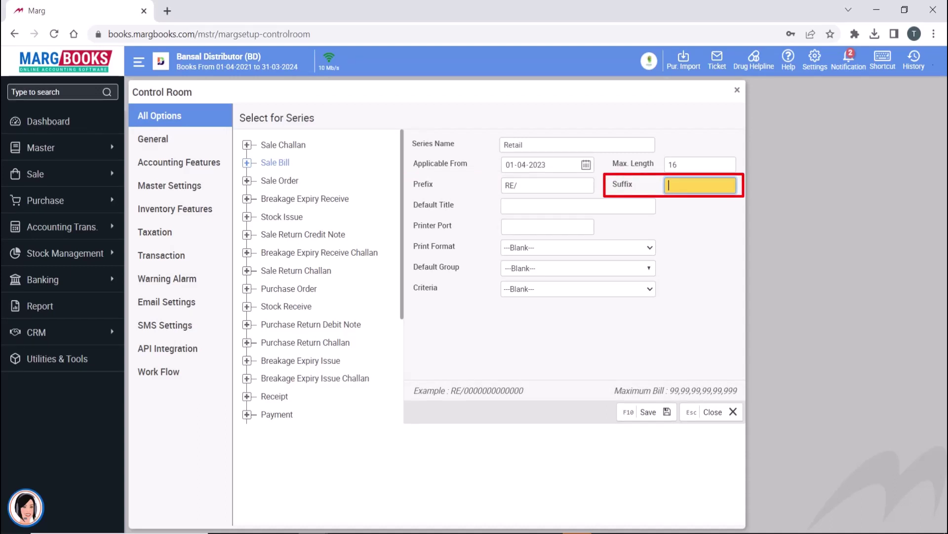
{"action": "type", "text": "/2023"}
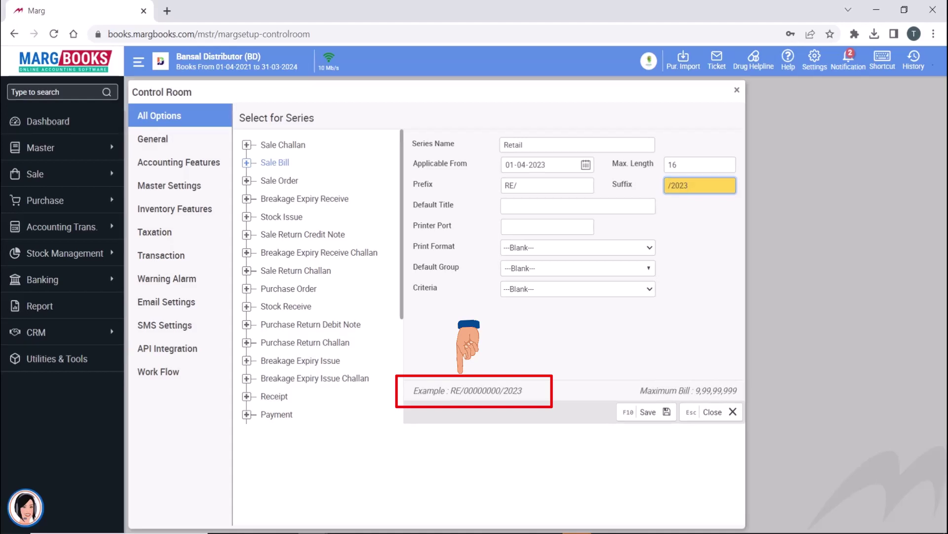
- Set the series' default title to Retailer, the printer port to 9100 and the print format to Print Format 1
{"action": "left_click", "coordinate": [578, 206]}
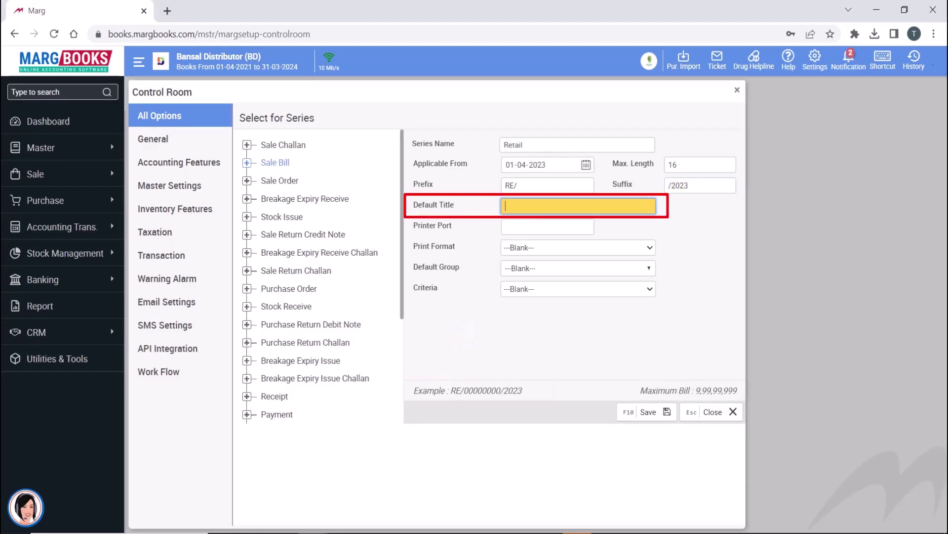
{"action": "type", "text": "Retailer"}
{"action": "key", "text": "Tab"}
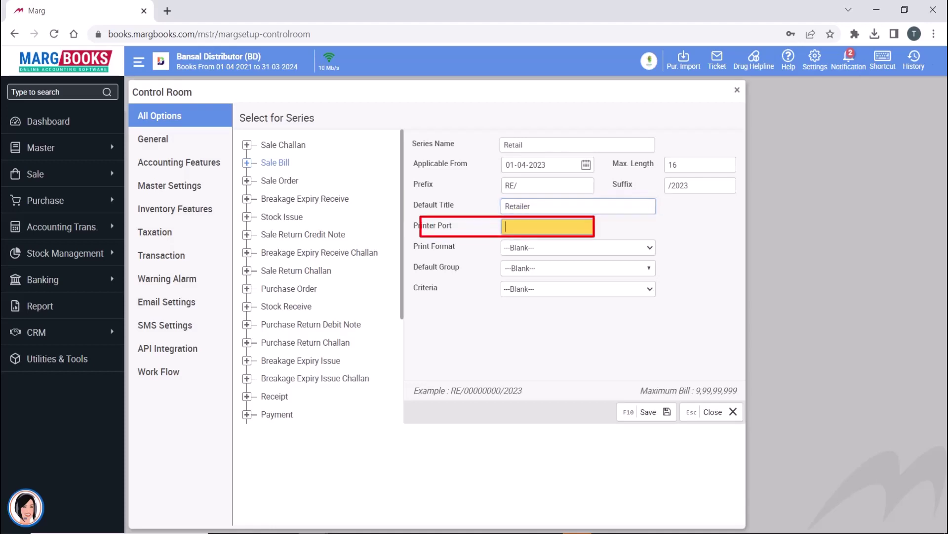
{"action": "type", "text": "9100"}
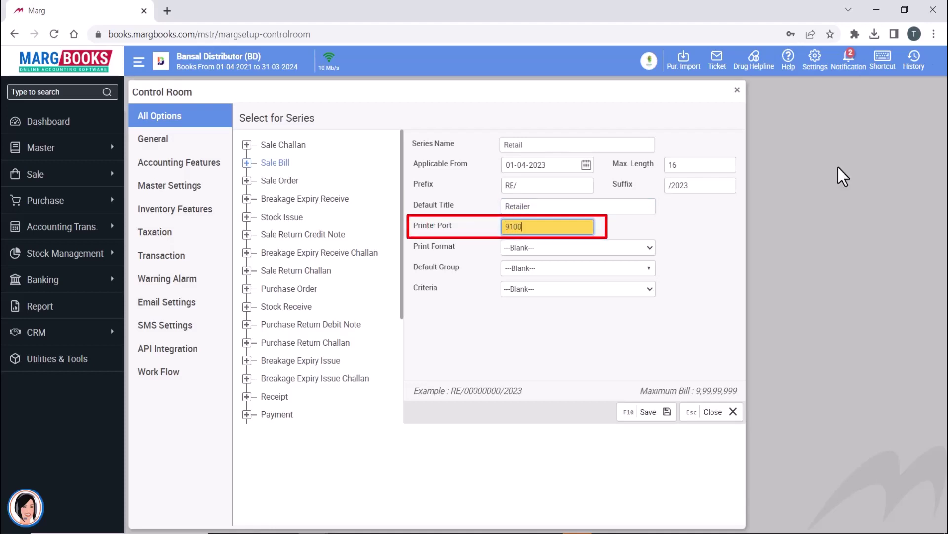
{"action": "left_click", "coordinate": [651, 248]}
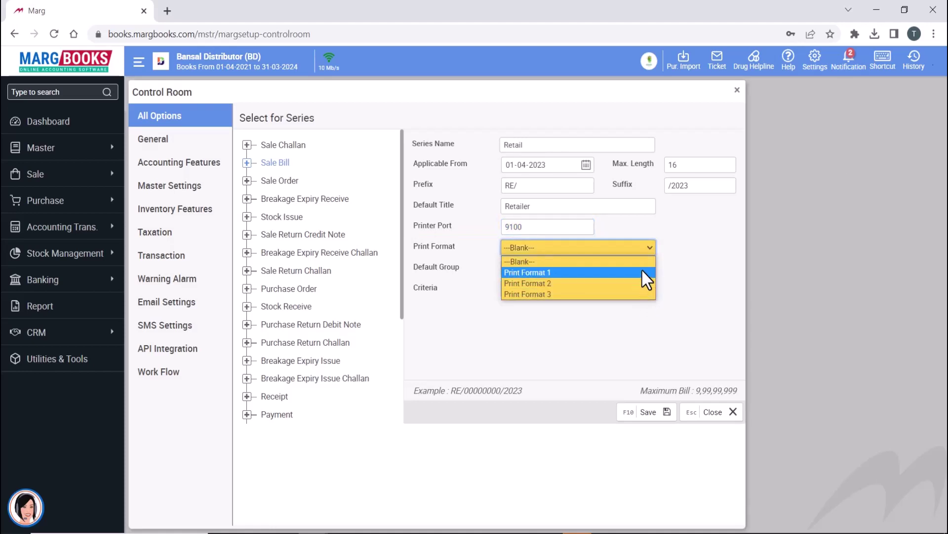
{"action": "left_click", "coordinate": [642, 272]}
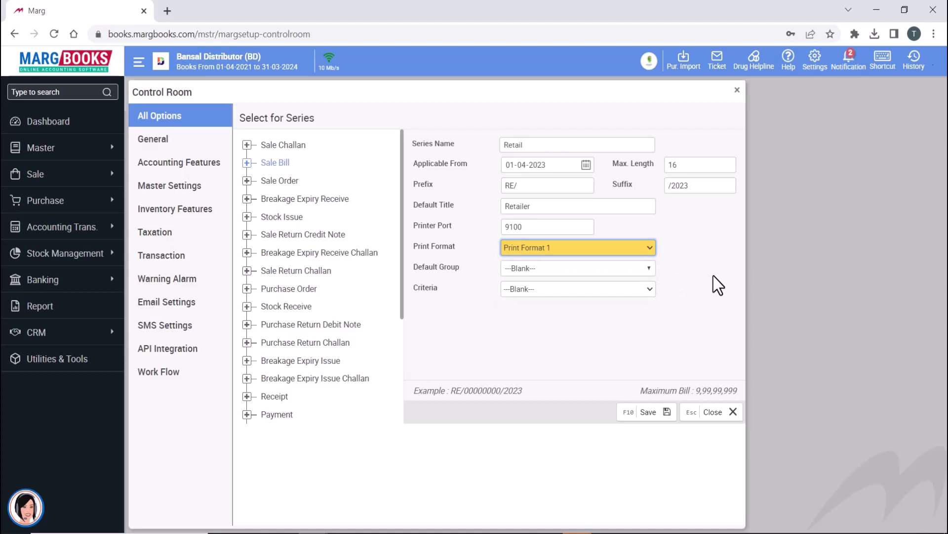
- Assign Sundry Debtors as the Retail series' default group and set its criteria to Agency
{"action": "left_click", "coordinate": [652, 271]}
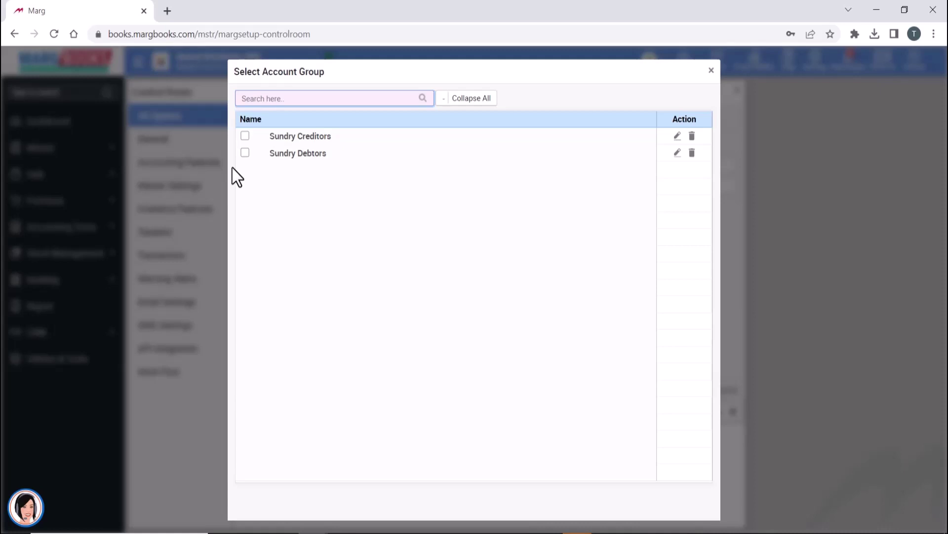
{"action": "left_click", "coordinate": [245, 153]}
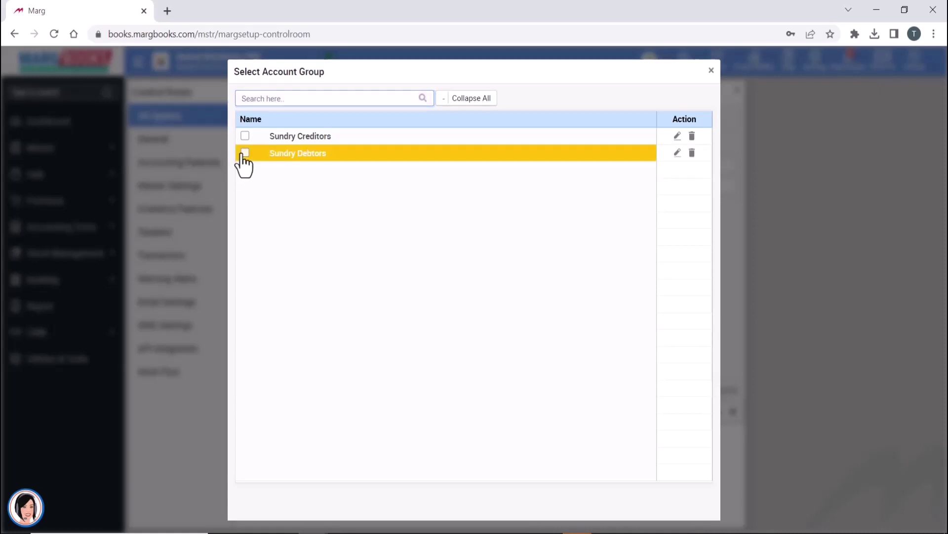
{"action": "left_click", "coordinate": [229, 190]}
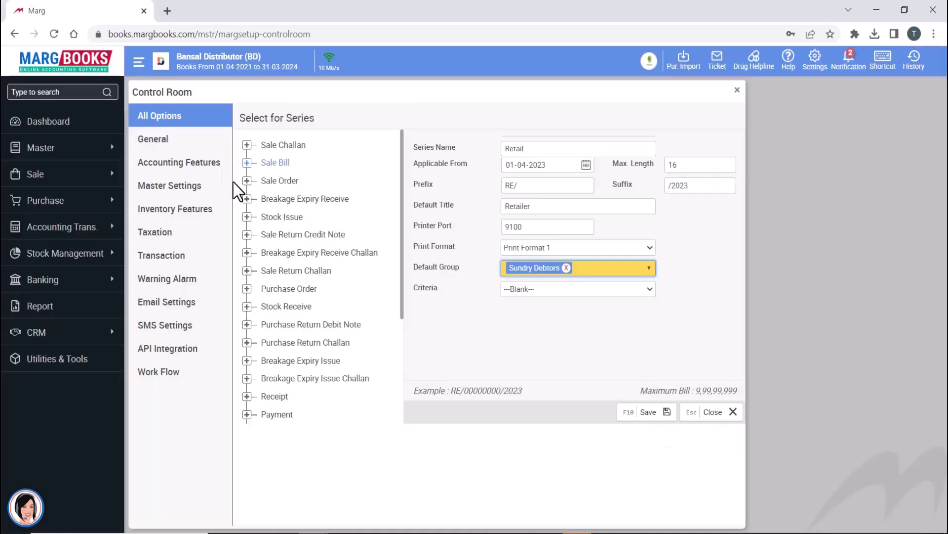
{"action": "left_click", "coordinate": [651, 291]}
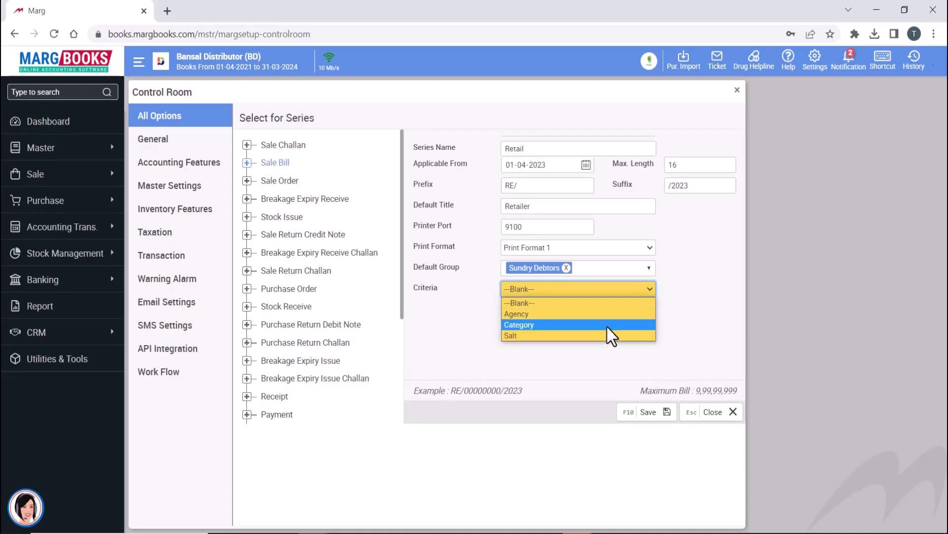
{"action": "left_click", "coordinate": [541, 314]}
- Select several agencies for the series, including 3M HEALTH CARE, ABBOTT LABORATORIES, ABJ PHARMA and ADDIS BIOTECH PVT.LTD., and save the Retail series
{"action": "left_click", "coordinate": [649, 310]}
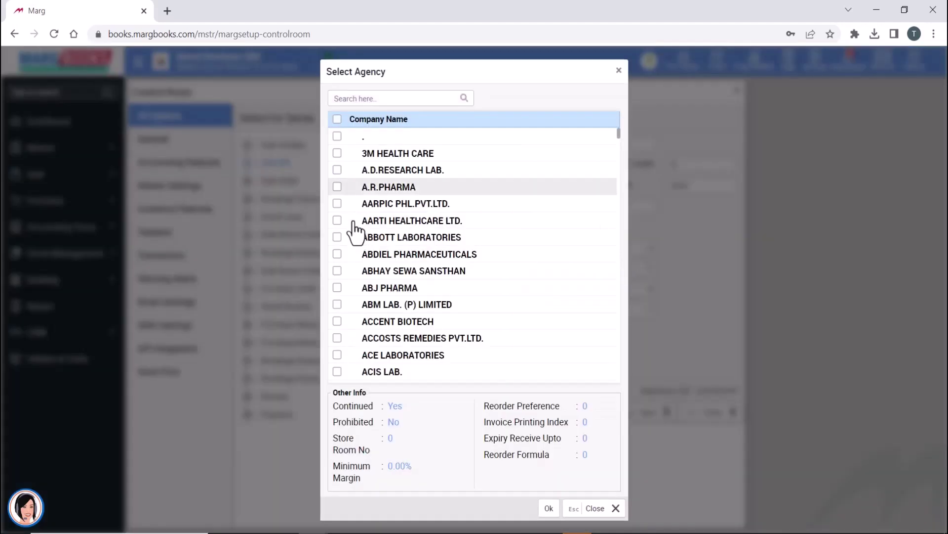
{"action": "left_click", "coordinate": [337, 153]}
{"action": "left_click", "coordinate": [337, 170]}
{"action": "left_click", "coordinate": [337, 203]}
{"action": "left_click", "coordinate": [337, 237]}
{"action": "left_click", "coordinate": [338, 287]}
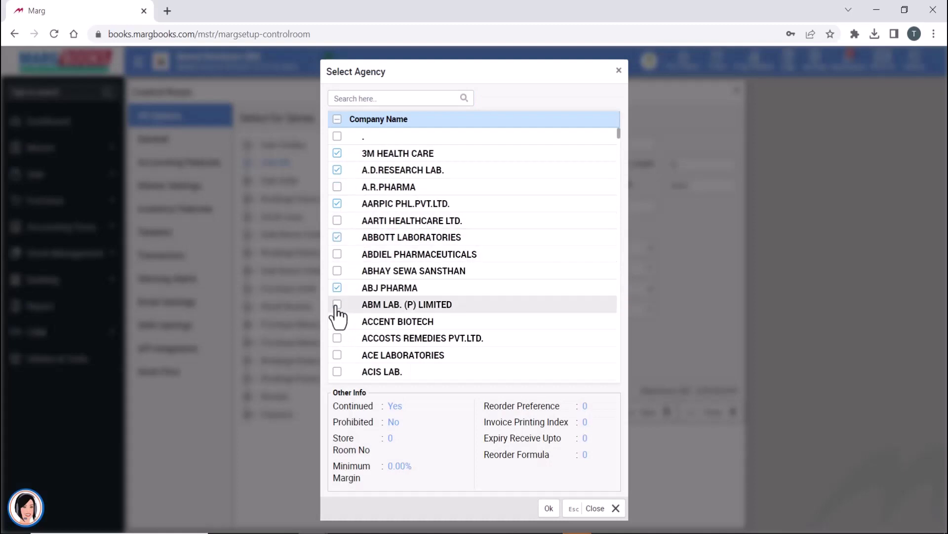
{"action": "left_click", "coordinate": [337, 322]}
{"action": "scroll", "coordinate": [339, 323], "scroll_direction": "down", "scroll_amount": 3}
{"action": "left_click", "coordinate": [337, 309]}
{"action": "left_click", "coordinate": [337, 343]}
{"action": "left_click", "coordinate": [337, 359]}
{"action": "scroll", "coordinate": [339, 363], "scroll_direction": "down", "scroll_amount": 3}
{"action": "left_click", "coordinate": [337, 264]}
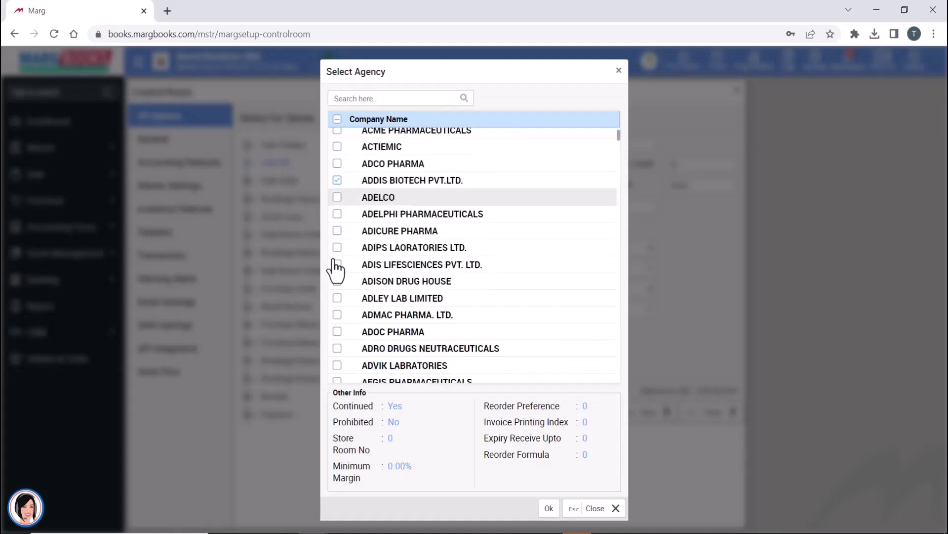
{"action": "left_click", "coordinate": [549, 511]}
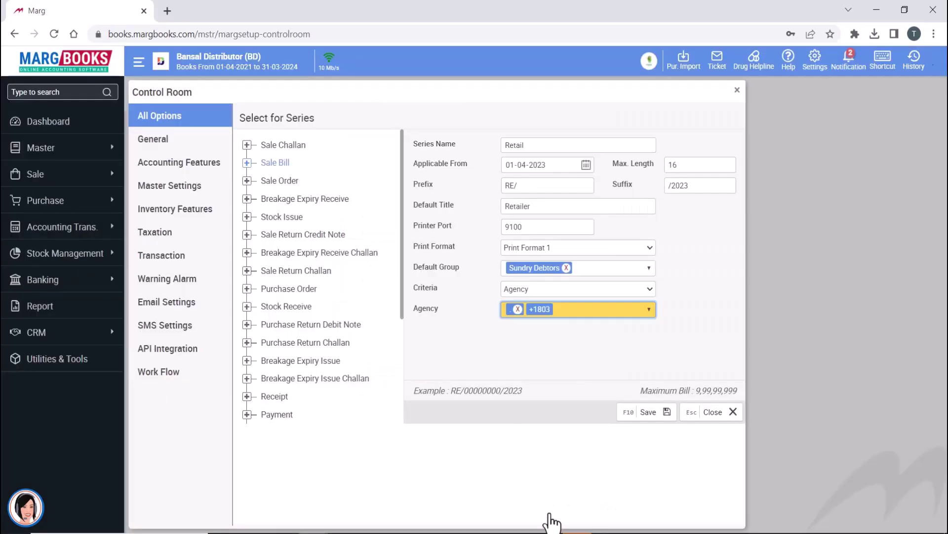
{"action": "left_click", "coordinate": [653, 415]}
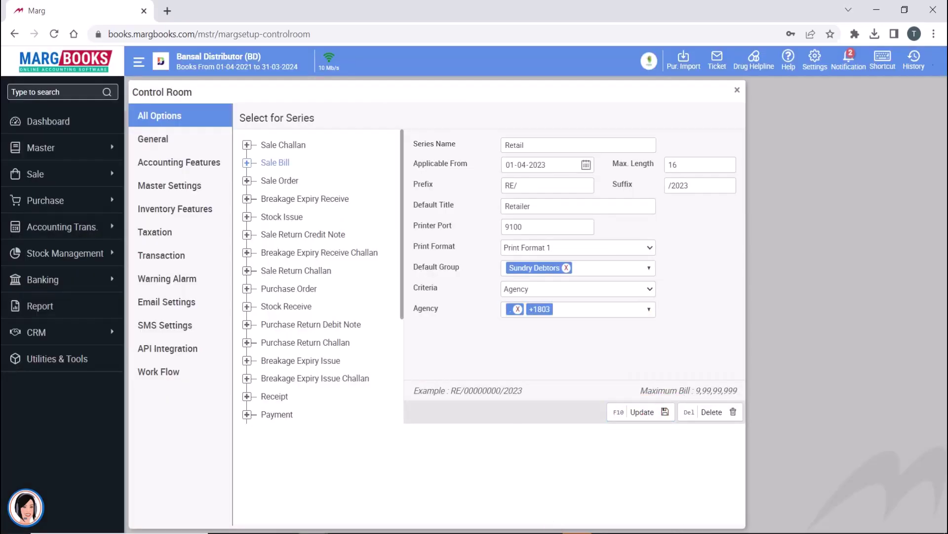
- Fill in a Sale Bill series named Wholesale with prefix WH/, suffix /2023 and printer port 80
{"action": "type", "text": "Wholesale"}
{"action": "key", "text": "Return"}
{"action": "key", "text": "Return"}
{"action": "type", "text": "WH/"}
{"action": "key", "text": "Return"}
{"action": "type", "text": "/2023"}
{"action": "key", "text": "Return"}
{"action": "key", "text": "Return"}
{"action": "type", "text": "80"}
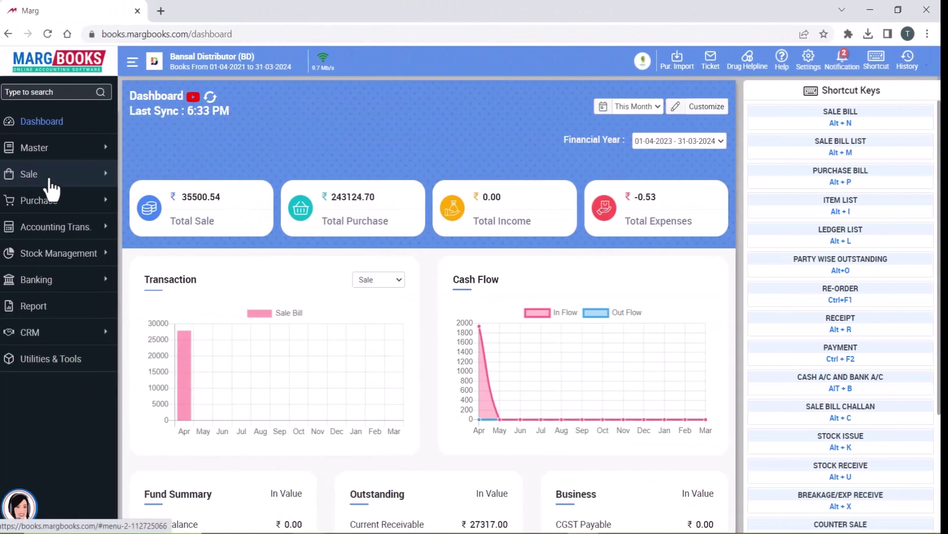
- Create a new sale bill for the Cash Account using the Retail series
{"action": "left_click", "coordinate": [45, 177]}
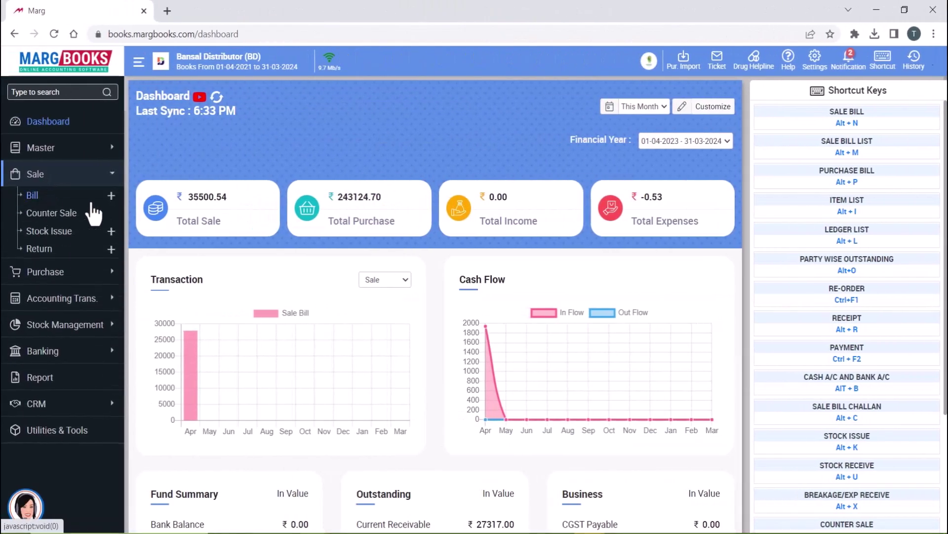
{"action": "left_click", "coordinate": [111, 195]}
{"action": "key", "text": "Return"}
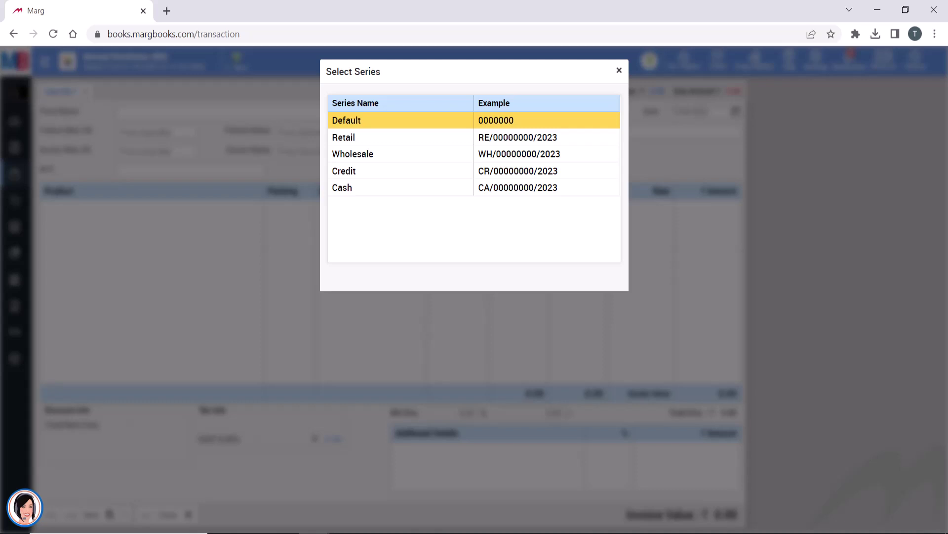
{"action": "left_click", "coordinate": [351, 137]}
{"action": "key", "text": "Up"}
{"action": "key", "text": "Up"}
{"action": "key", "text": "Up"}
{"action": "key", "text": "Up"}
{"action": "key", "text": "Up"}
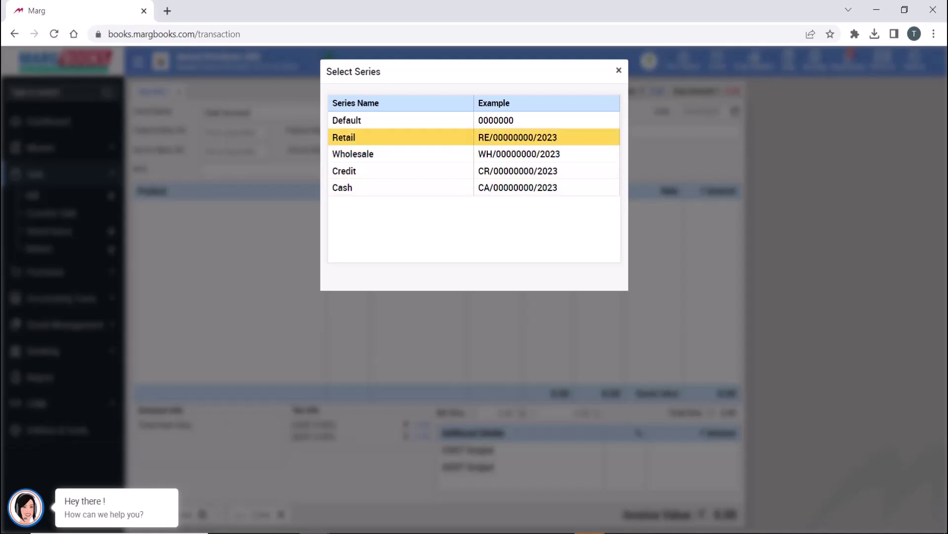
{"action": "key", "text": "Return"}
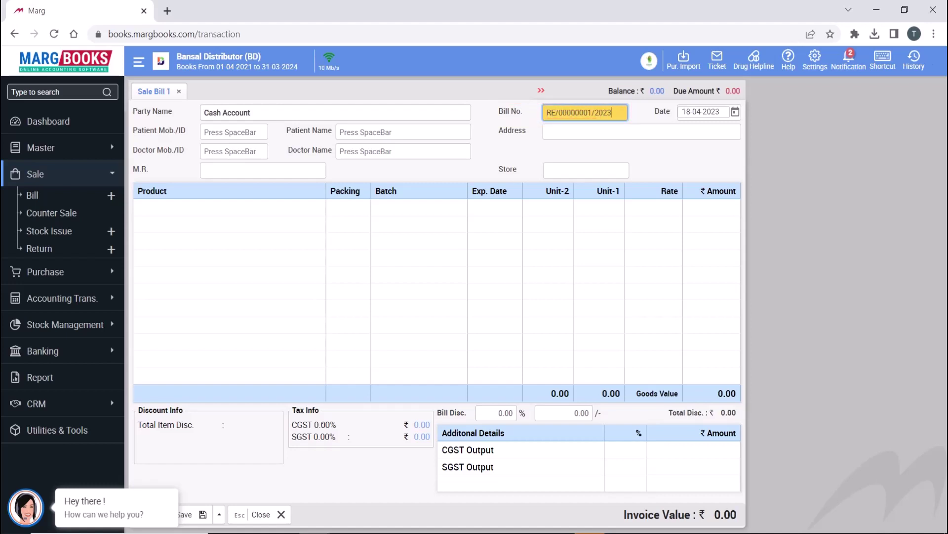
{"action": "key", "text": "Return"}
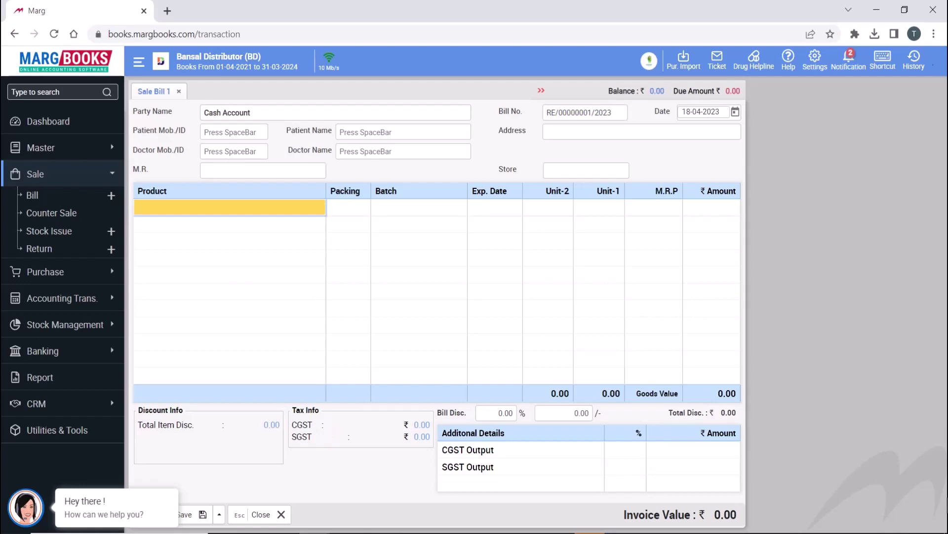
- Add 4 ALL CAP from batch 12560 to the bill with a quantity of 15 CAP
{"action": "key", "text": "Return"}
{"action": "key", "text": "Return"}
{"action": "type", "text": "15"}
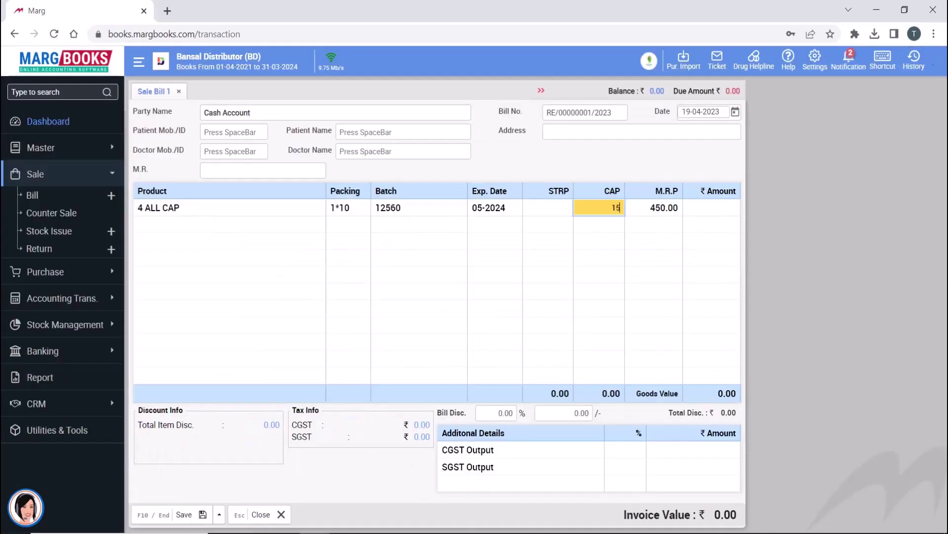
{"action": "key", "text": "Return"}
- Add 8X SHAMPOO with a quantity of 5 PCS to the bill, and save the bill without printing it
{"action": "key", "text": "Return"}
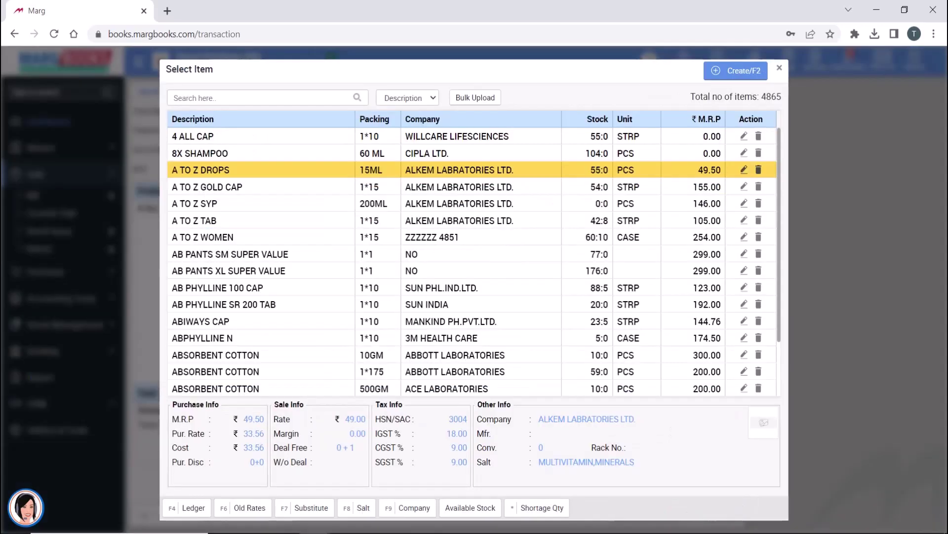
{"action": "key", "text": "Up"}
{"action": "key", "text": "Return"}
{"action": "type", "text": "5"}
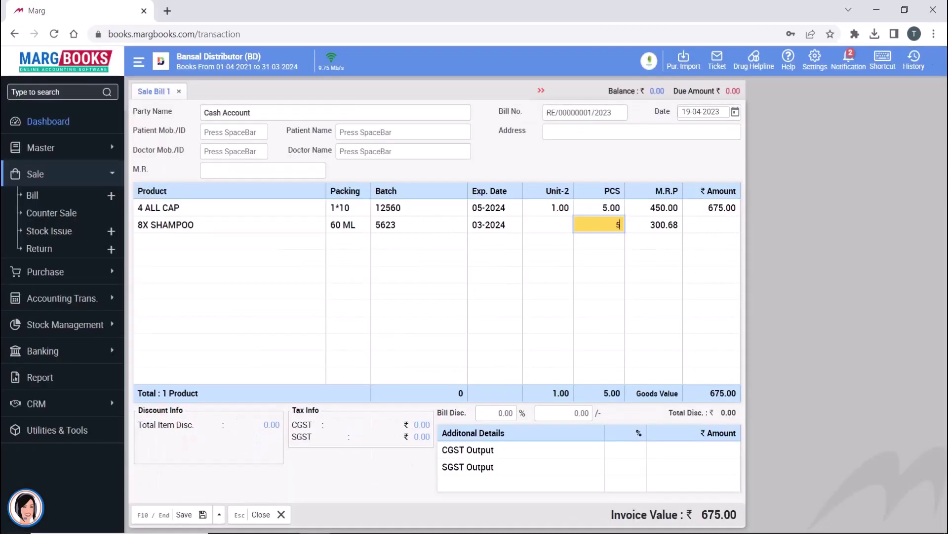
{"action": "key", "text": "Return"}
{"action": "left_click", "coordinate": [188, 514]}
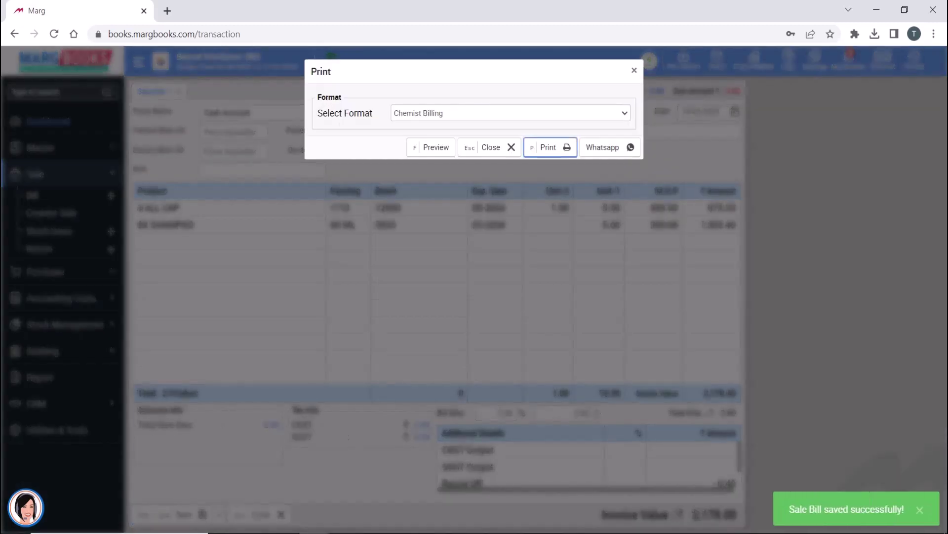
{"action": "key", "text": "Escape"}
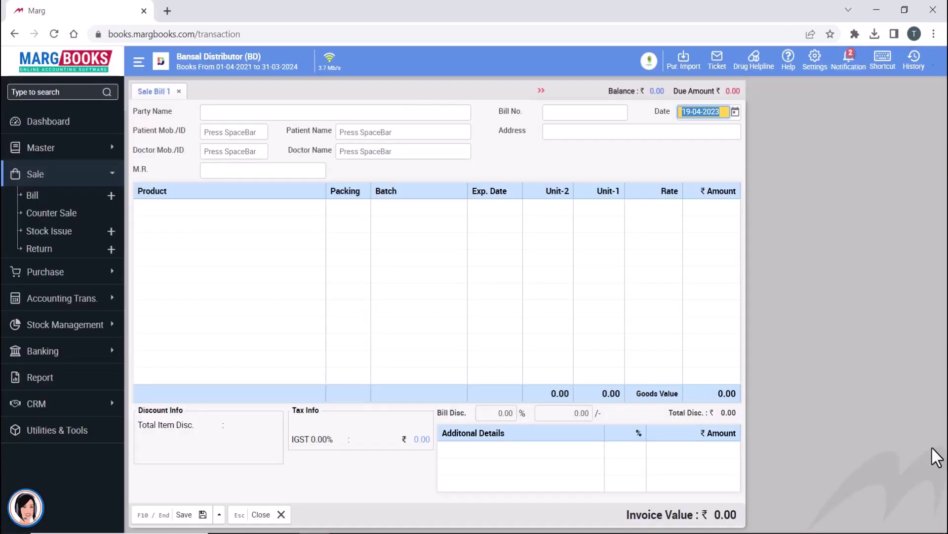
- Create a new sale bill dated 19-04-2023 for Ahuja Medicine Centre using the Wholesale series
{"action": "key", "text": "Return"}
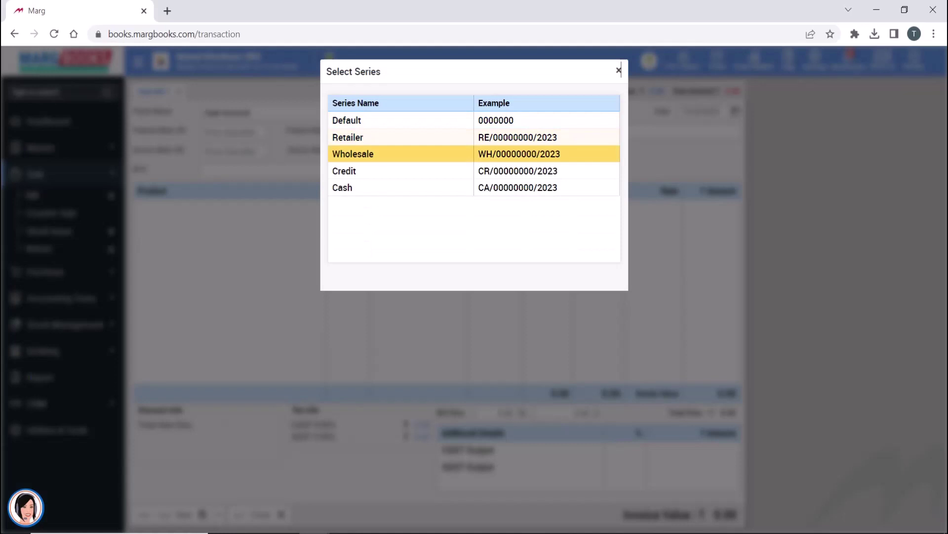
{"action": "key", "text": "Return"}
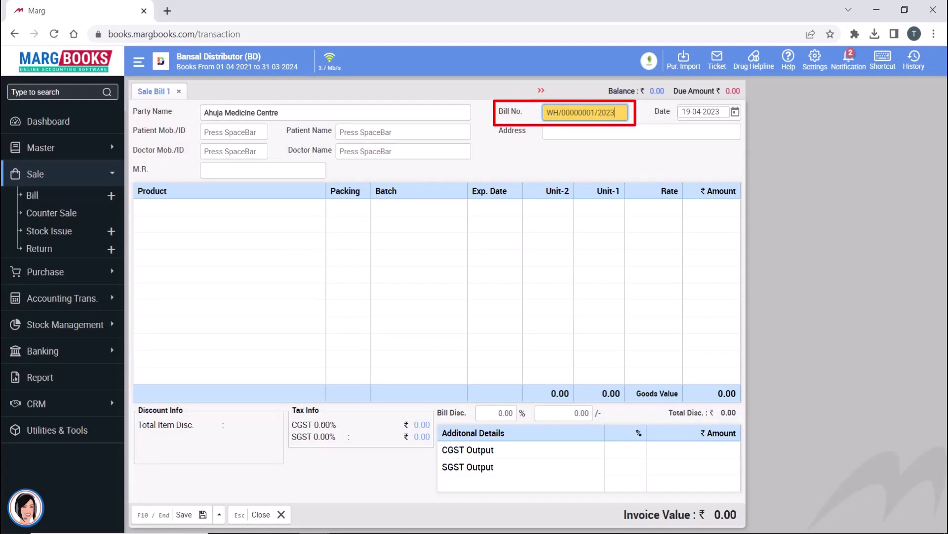
{"action": "key", "text": "Return"}
- Add 4 ALL CAP from batch 12560 to the bill with a quantity of 1 STRP and 5 CAP
{"action": "key", "text": "Return"}
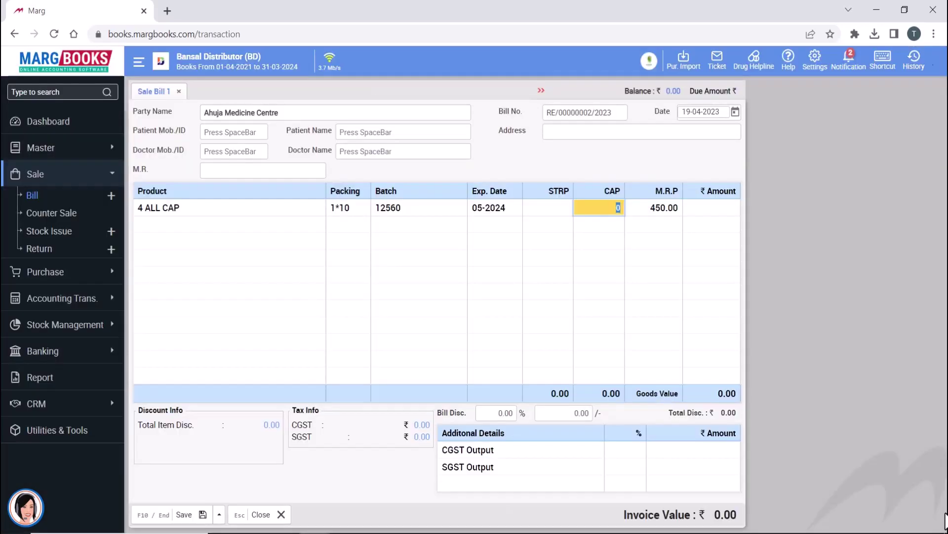
{"action": "type", "text": "5"}
{"action": "key", "text": "Return"}
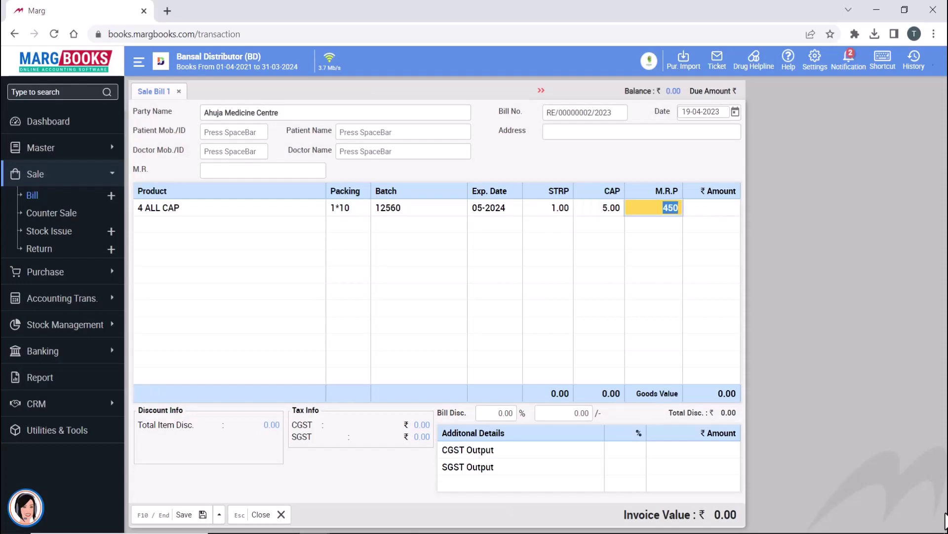
{"action": "key", "text": "Return"}
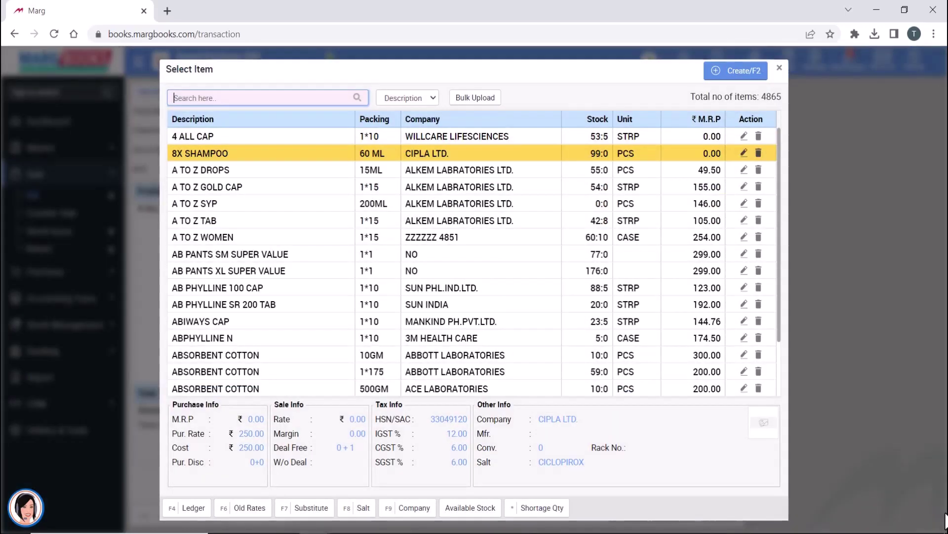
- Add 8X SHAMPOO from batch 5623 with a quantity of 10 PCS, and save the bill without printing it
{"action": "key", "text": "Return"}
{"action": "type", "text": "10"}
{"action": "key", "text": "Return"}
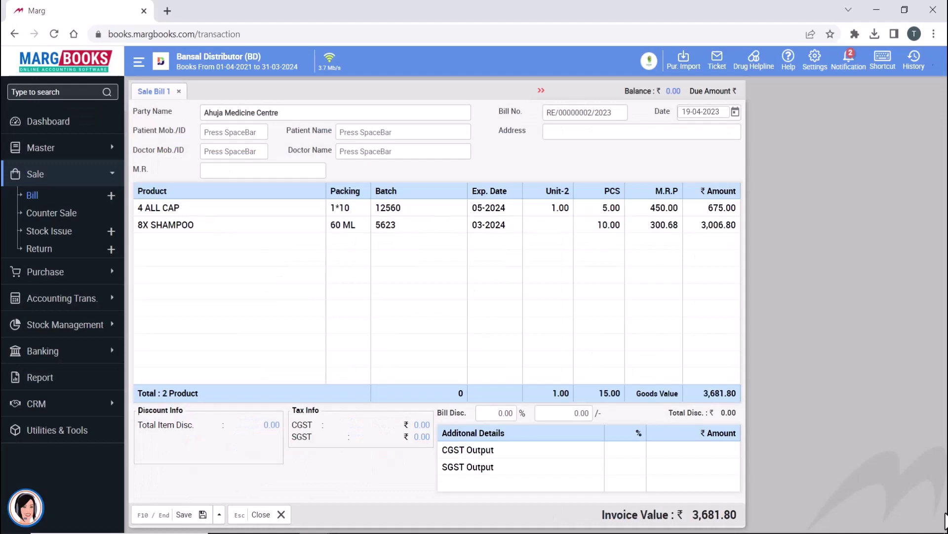
{"action": "key", "text": "Return"}
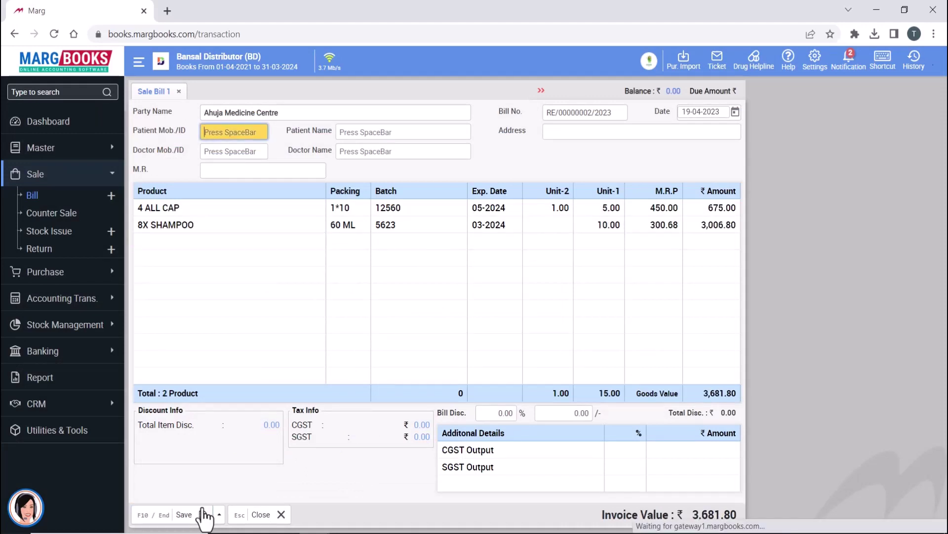
{"action": "left_click", "coordinate": [198, 514]}
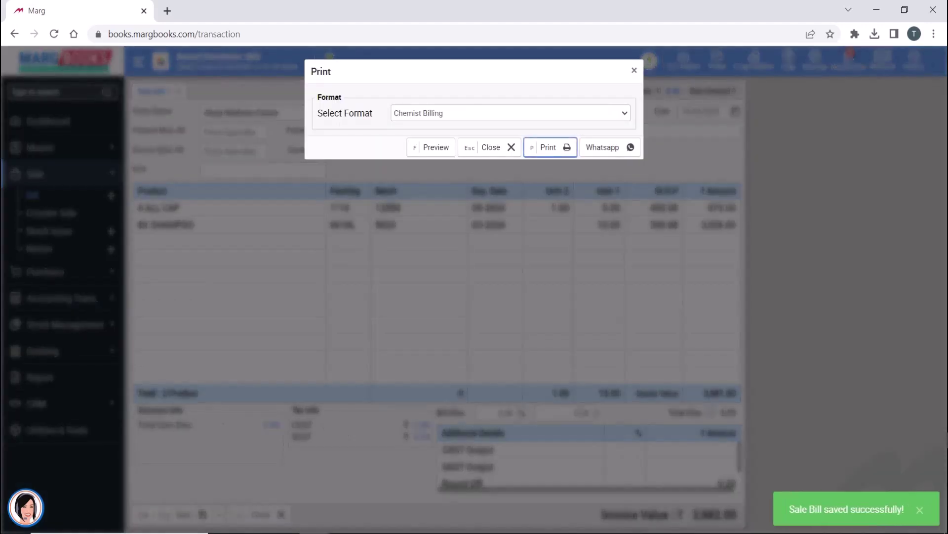
{"action": "key", "text": "Escape"}
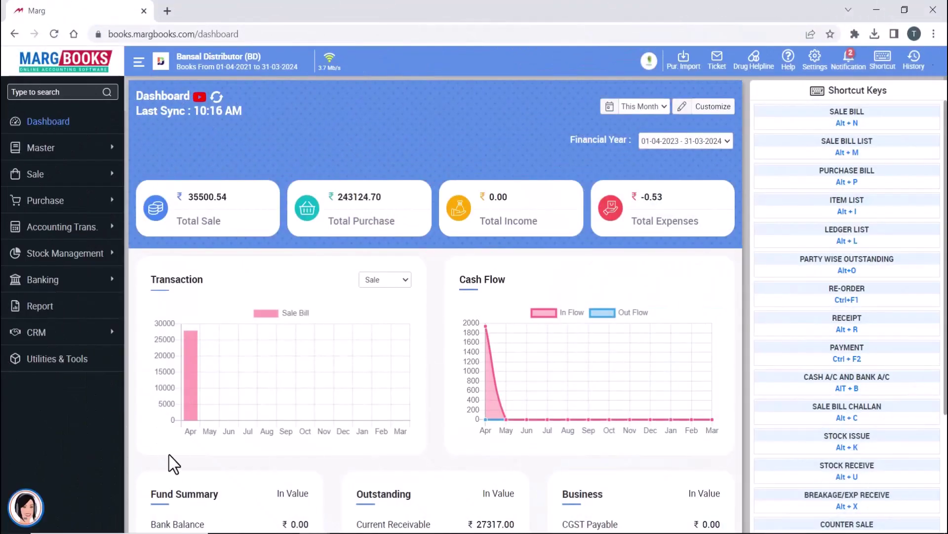
- Open the Sales Analysis report from the inventory reports
{"action": "left_click", "coordinate": [43, 309]}
{"action": "left_click", "coordinate": [175, 141]}
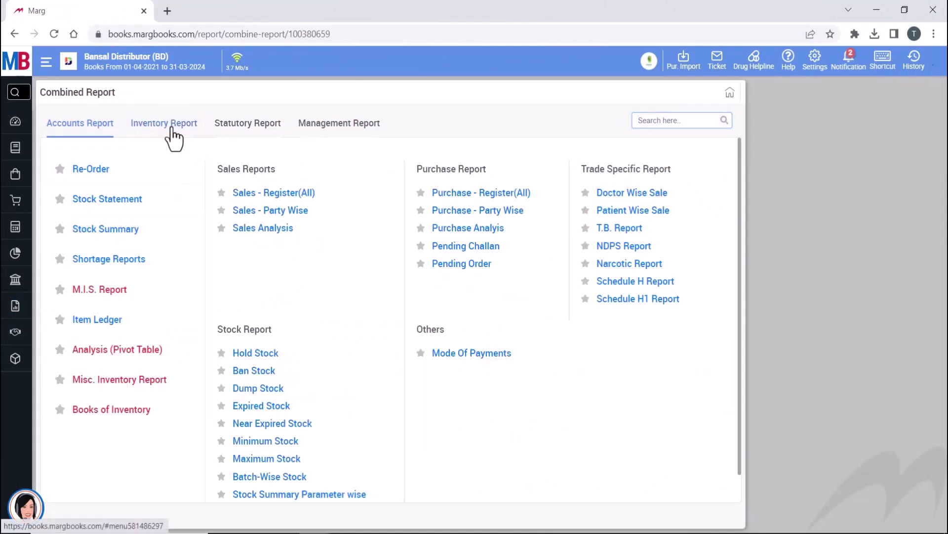
{"action": "left_click", "coordinate": [270, 236]}
- Set the Sale Analysis period to Today and the report type to Detailed
{"action": "left_click", "coordinate": [129, 128]}
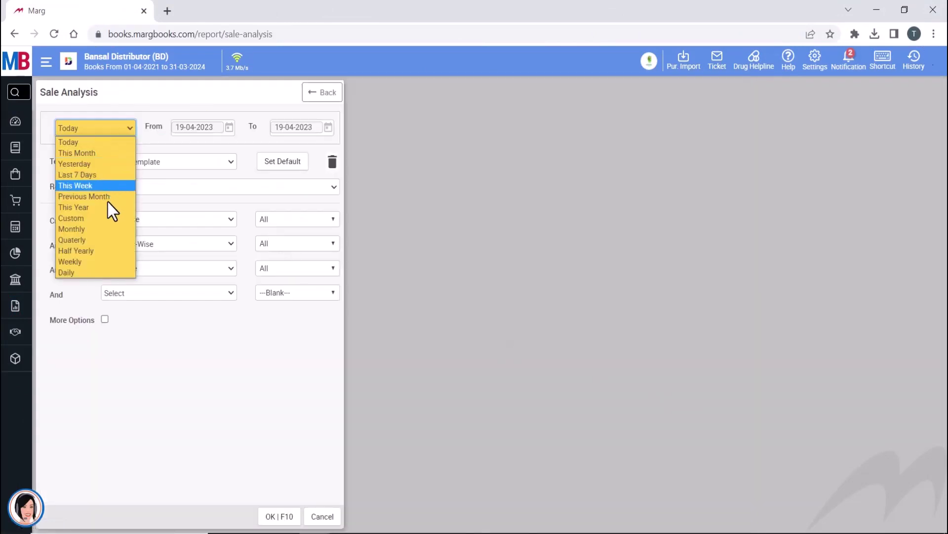
{"action": "left_click", "coordinate": [73, 141]}
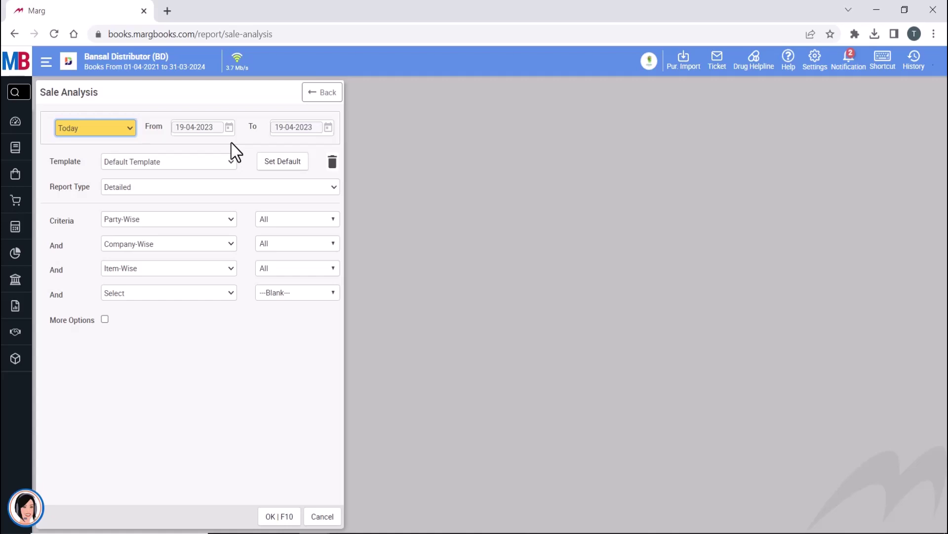
{"action": "left_click", "coordinate": [333, 187]}
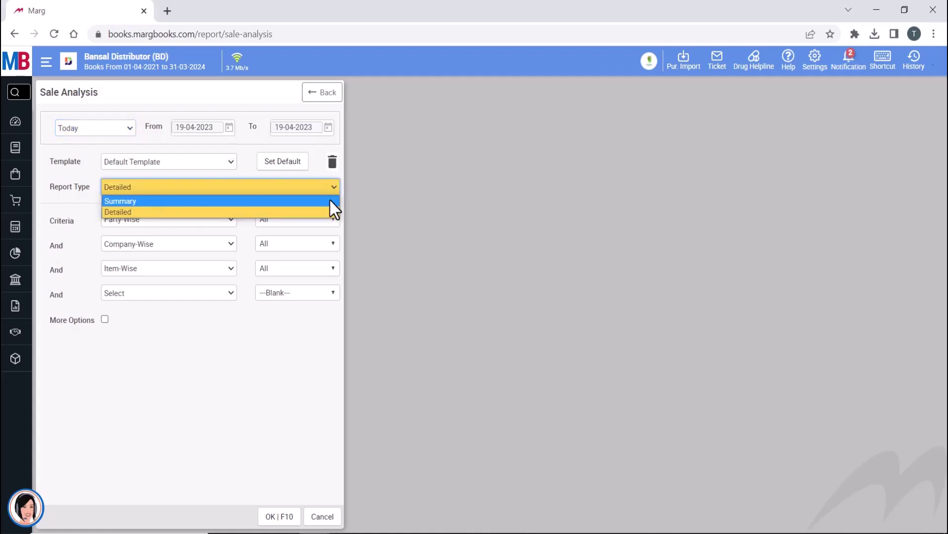
{"action": "left_click", "coordinate": [323, 212]}
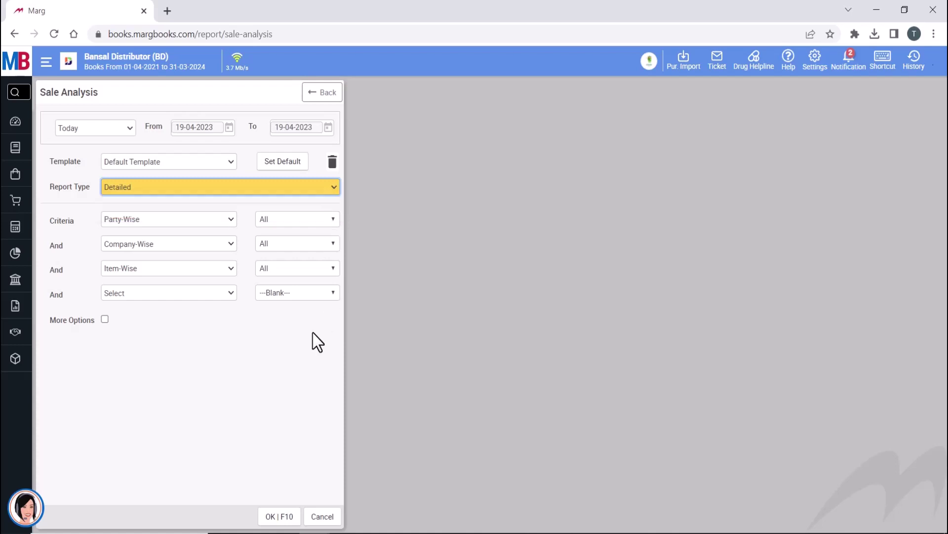
- Enable More Options, include every series in the report, and generate the sale report
{"action": "left_click", "coordinate": [105, 319]}
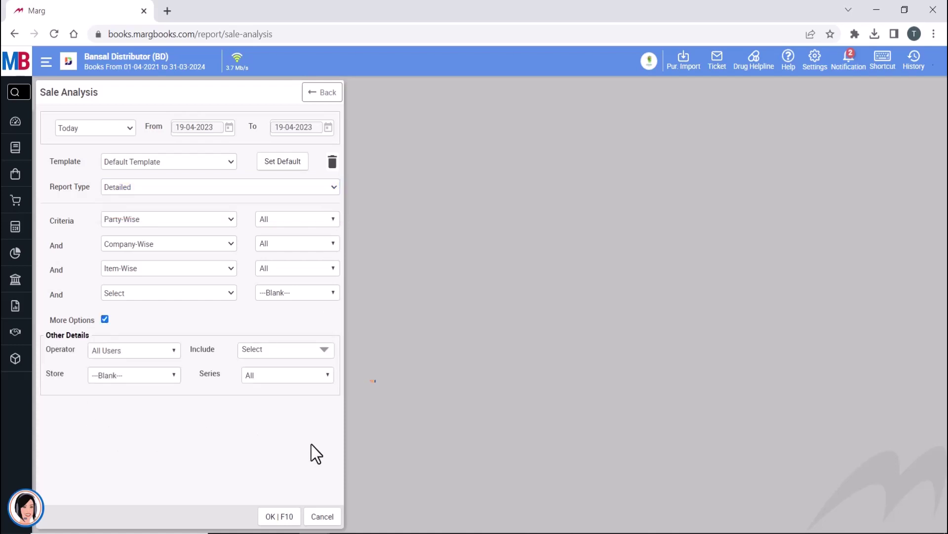
{"action": "left_click", "coordinate": [328, 375]}
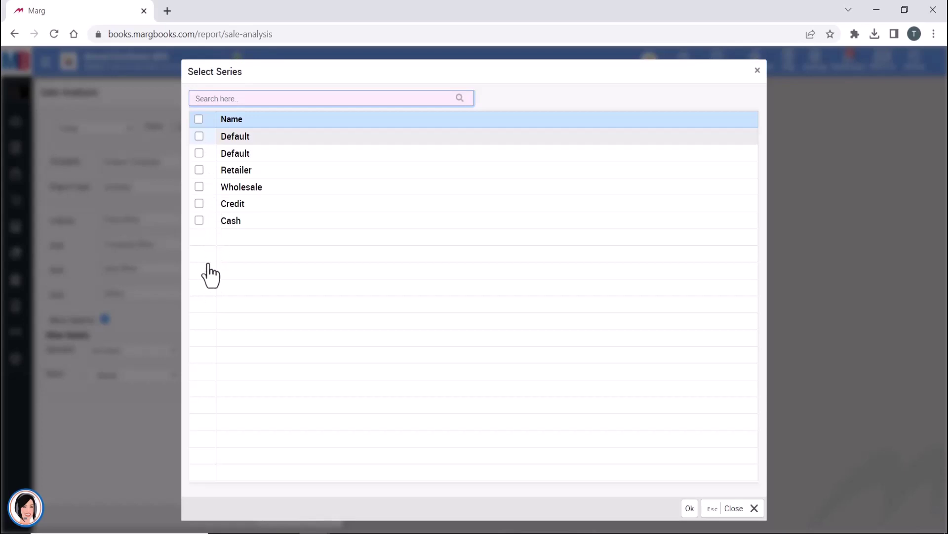
{"action": "left_click", "coordinate": [199, 119]}
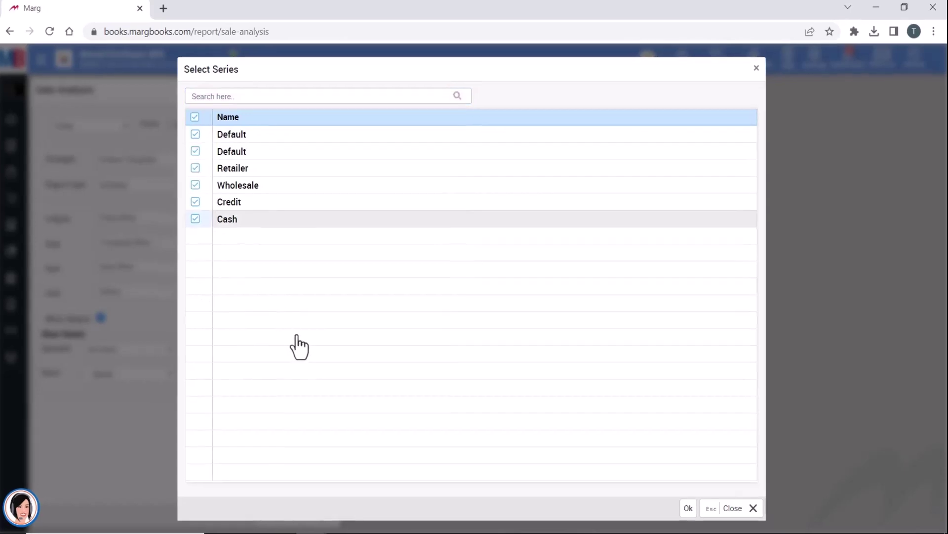
{"action": "left_click", "coordinate": [689, 507]}
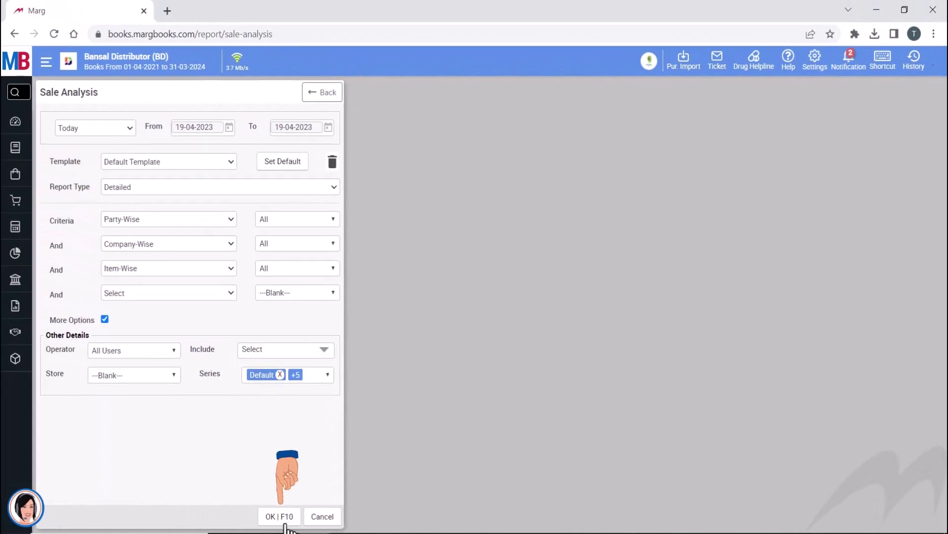
{"action": "left_click", "coordinate": [279, 516]}
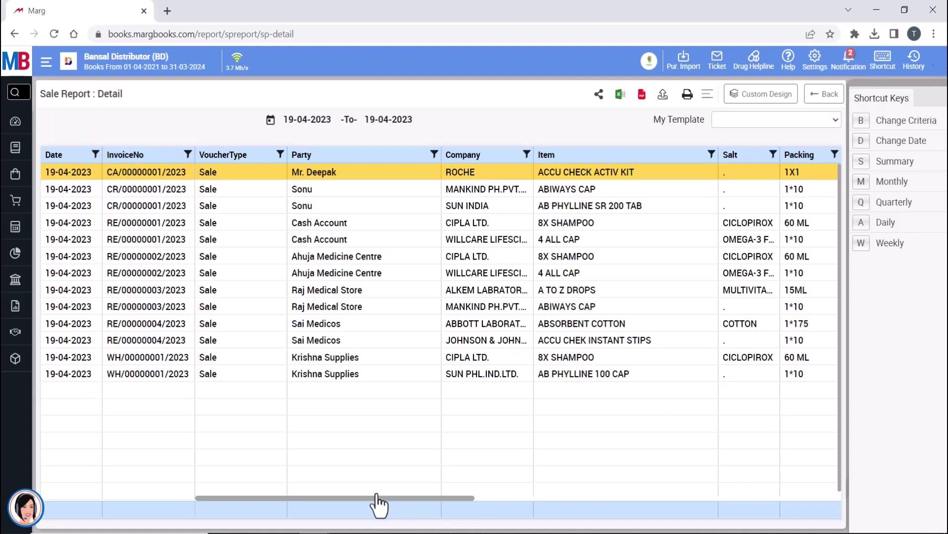
- Open the Ahuja Medicine Centre bill from its 8X SHAMPOO entry in the sale report
{"action": "mouse_move", "coordinate": [355, 500]}
{"action": "left_mouse_down"}
{"action": "mouse_move", "coordinate": [571, 502]}
{"action": "mouse_move", "coordinate": [359, 499]}
{"action": "left_mouse_up"}
{"action": "left_click", "coordinate": [336, 256]}
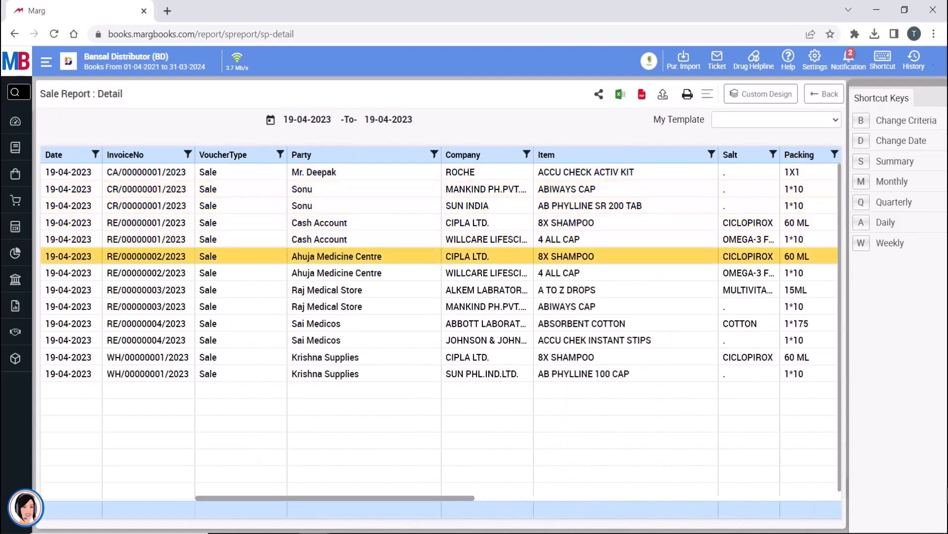
{"action": "key", "text": "Return"}
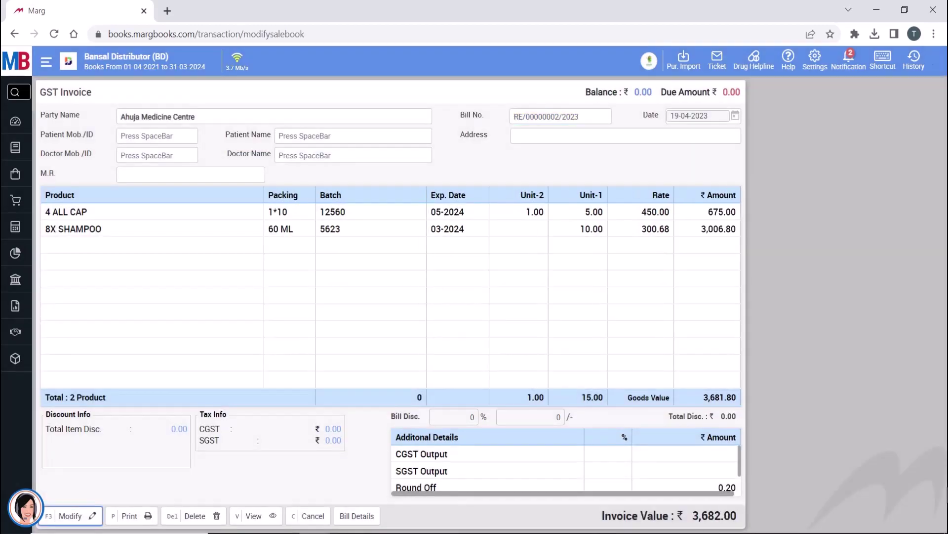